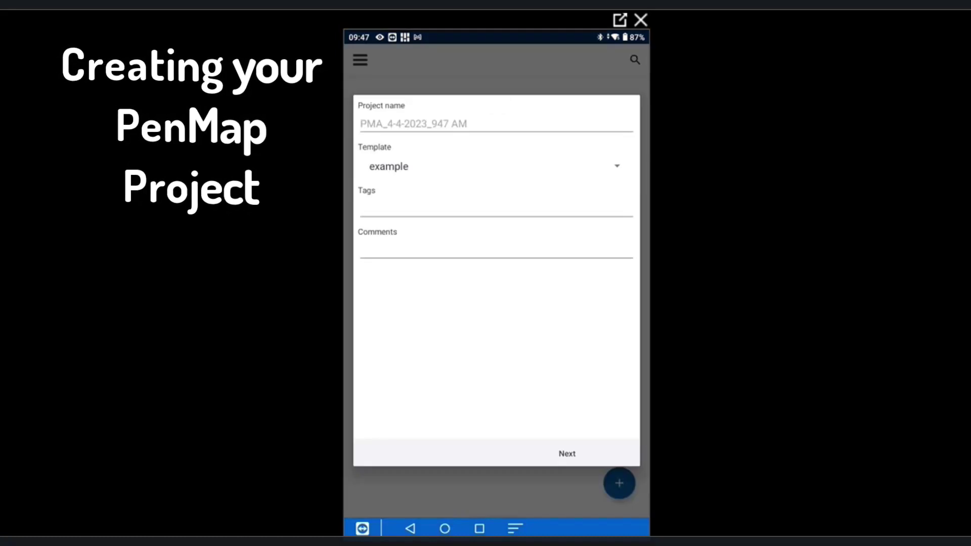
Name the new project training and base it on the Survey example template.
click(496, 123)
text(tr)
text(aining)
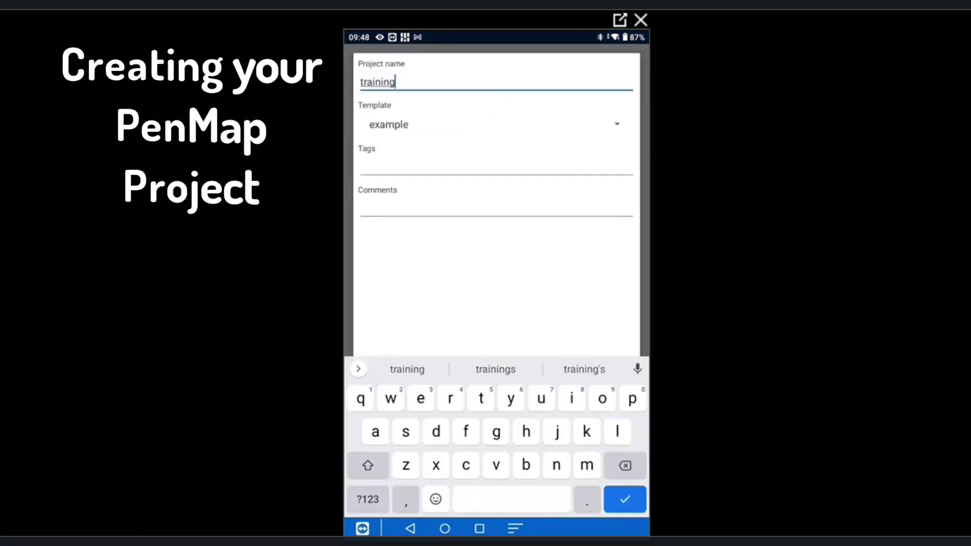
click(495, 125)
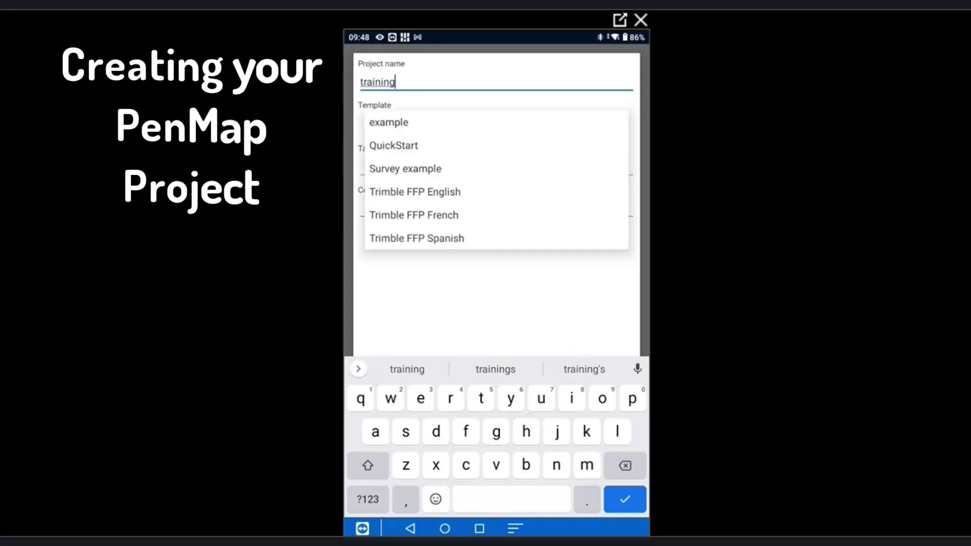
click(405, 168)
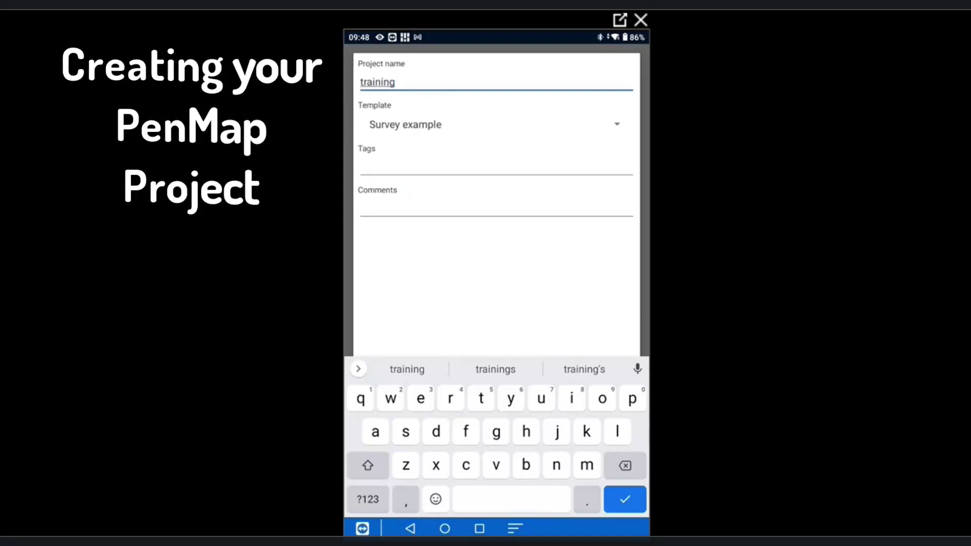
key(Return)
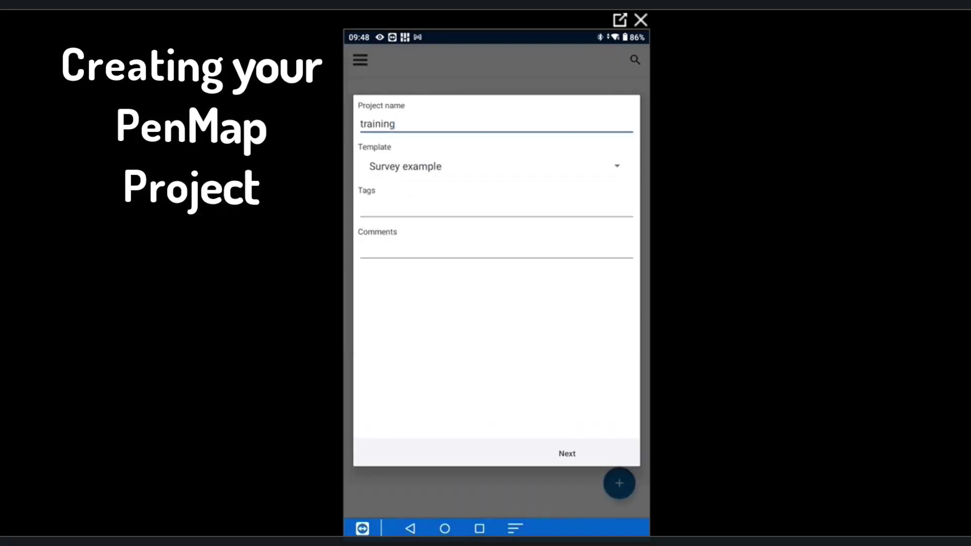
click(567, 454)
Set the project's coordinate system to United States/NAD83 and choose the local state plane zone.
click(405, 120)
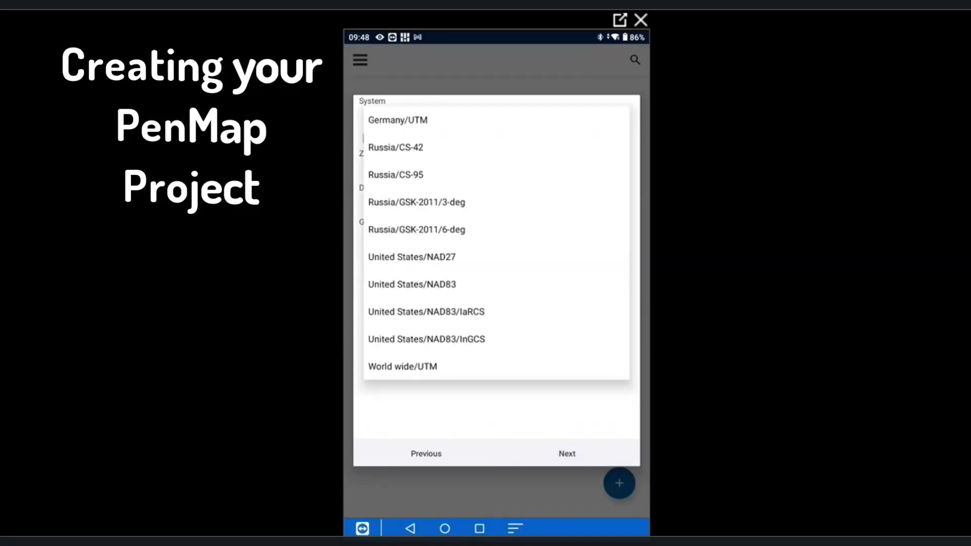
click(412, 284)
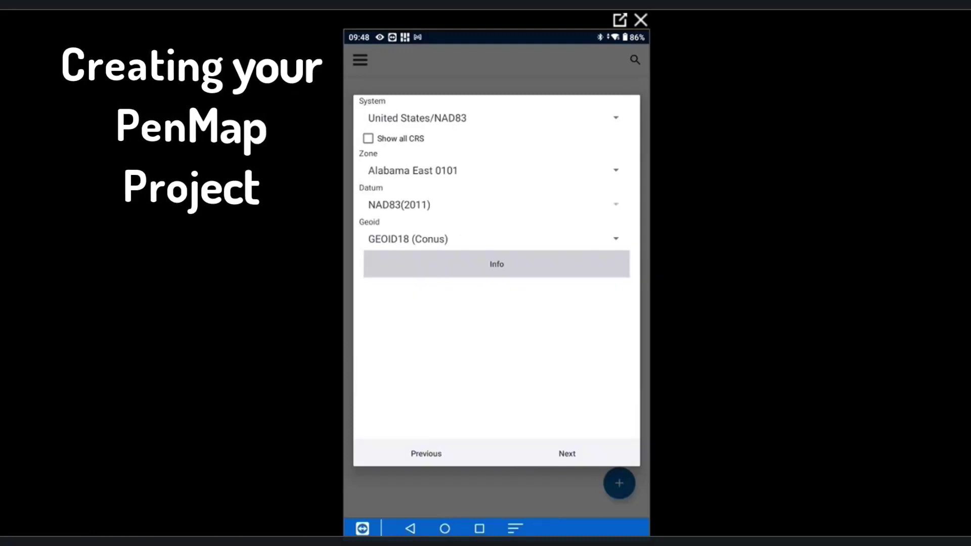
click(412, 171)
scroll(496, 338, down, 20)
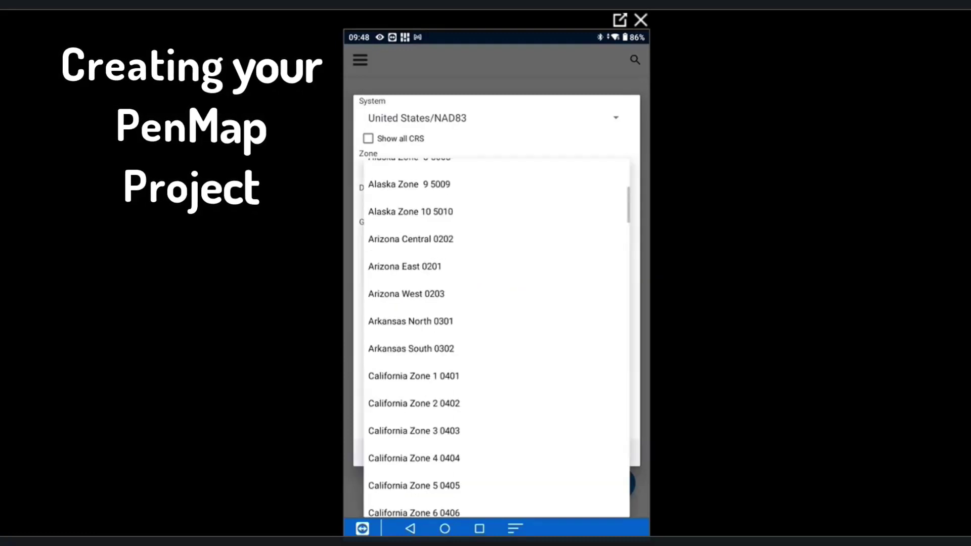
scroll(496, 338, down, 20)
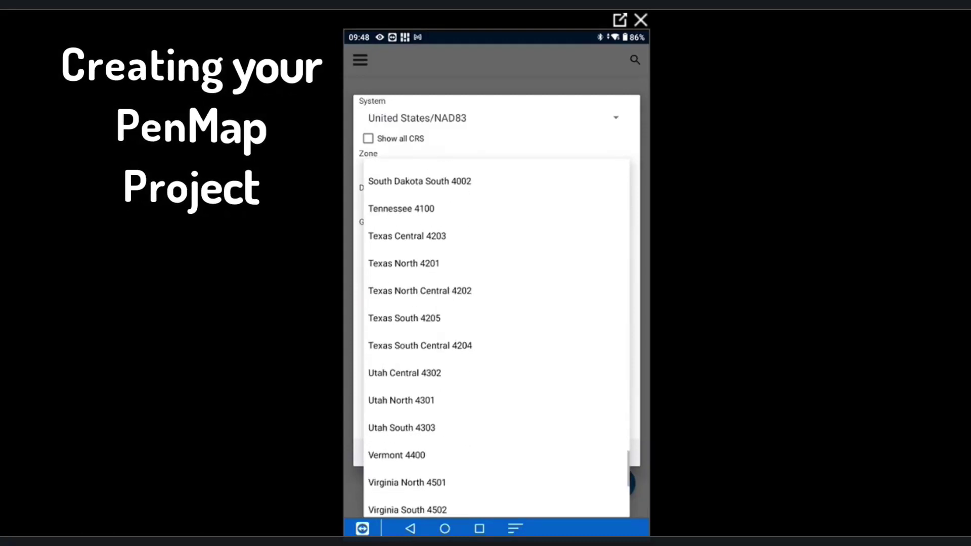
scroll(496, 338, up, 1)
click(531, 310)
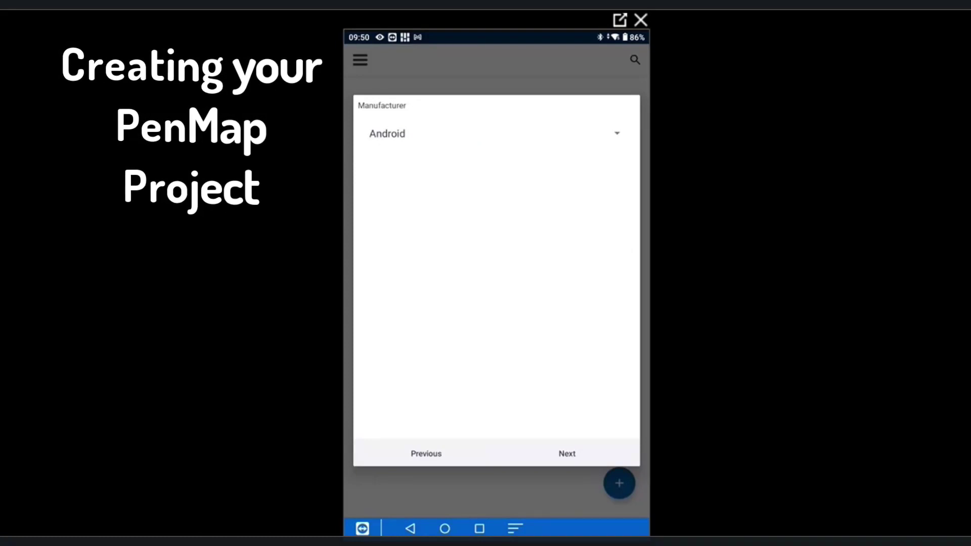
Set the GNSS receiver to the Trimble Catalyst DA2 and link it to the DA2 device over Bluetooth.
click(480, 134)
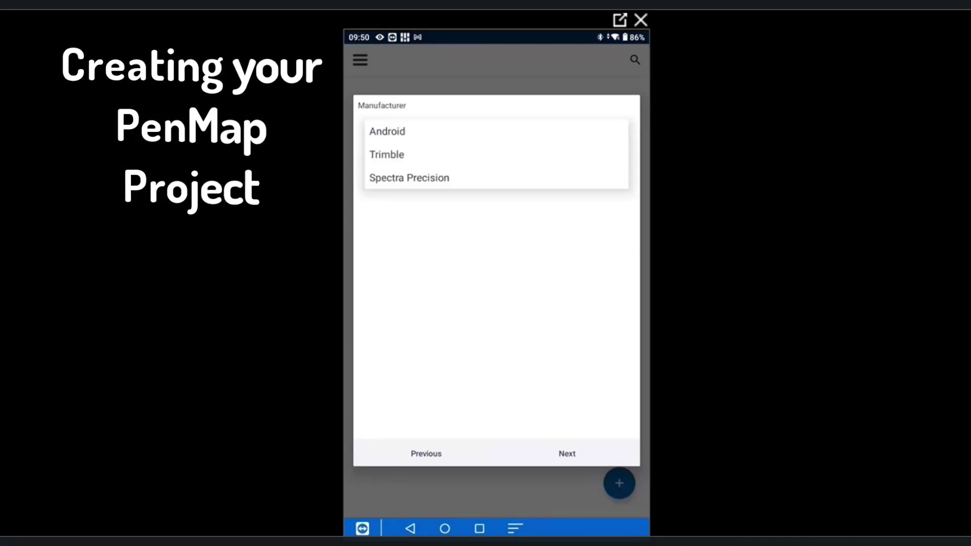
click(386, 154)
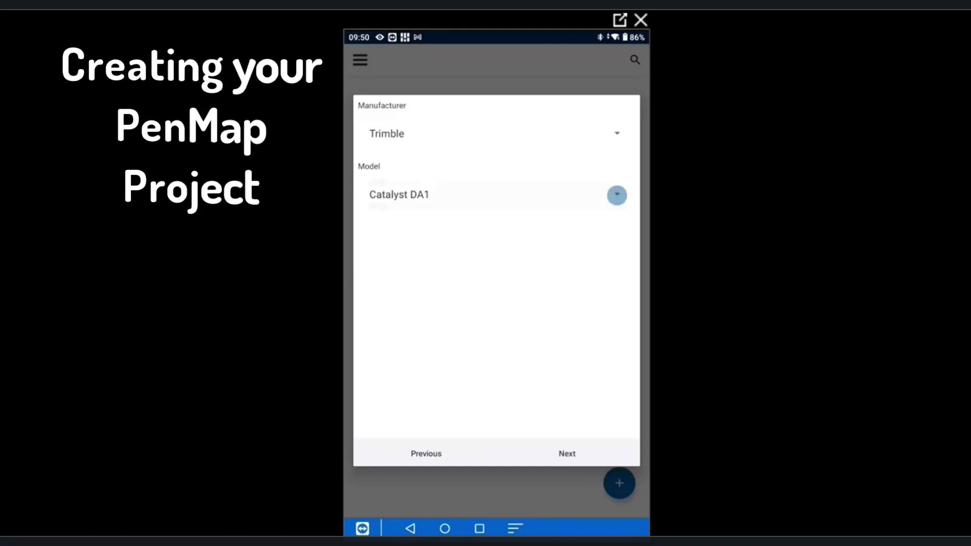
click(617, 195)
click(399, 215)
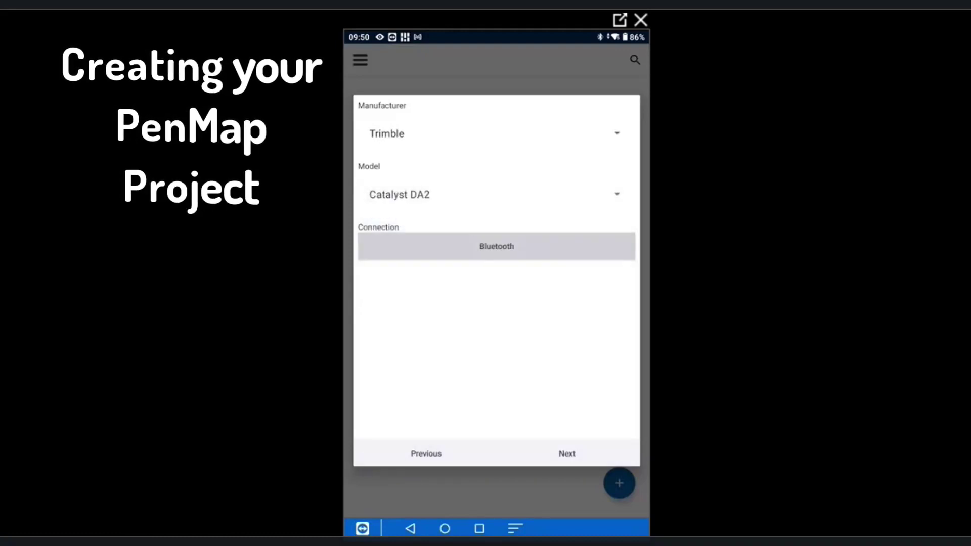
click(497, 246)
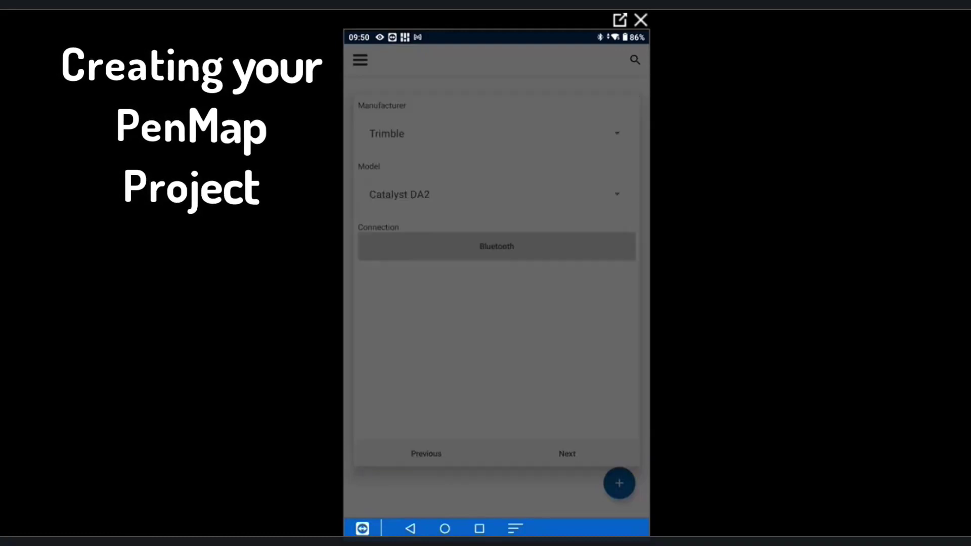
click(497, 165)
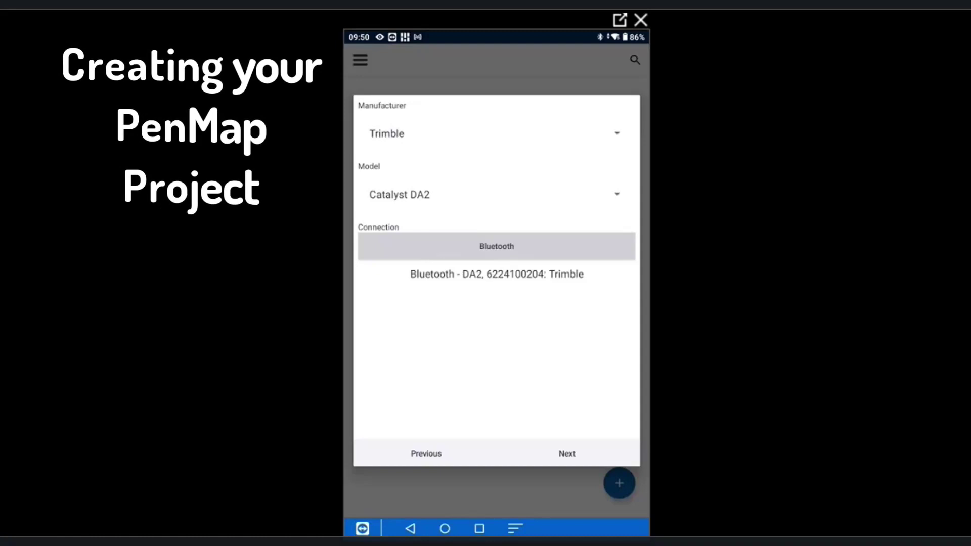
click(567, 454)
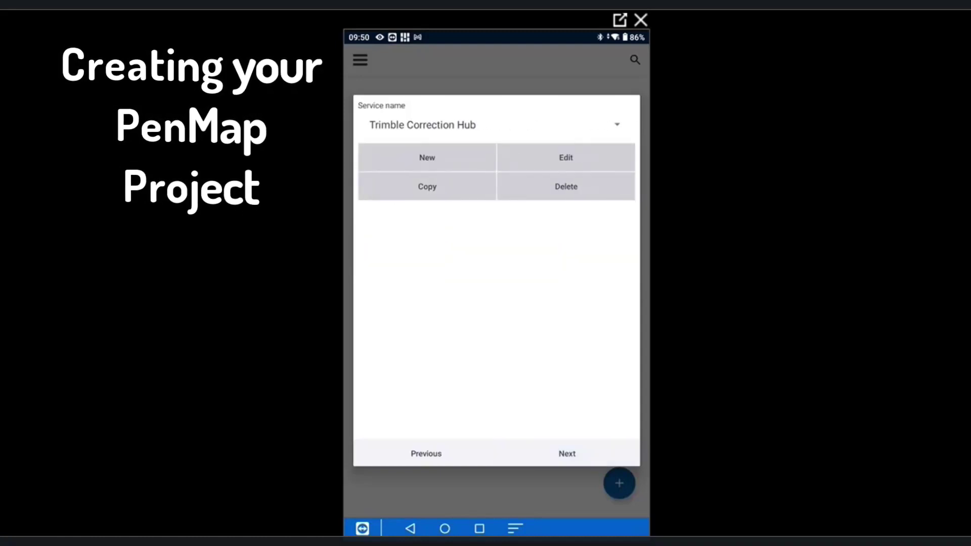
Accept Trimble Correction Hub as the correction service and finish the project with the preset quality limits.
click(566, 453)
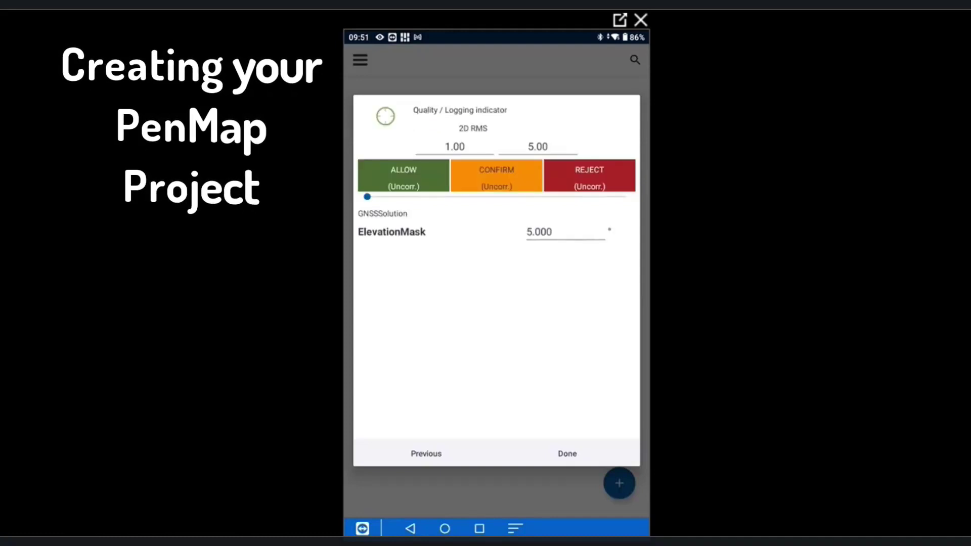
click(566, 453)
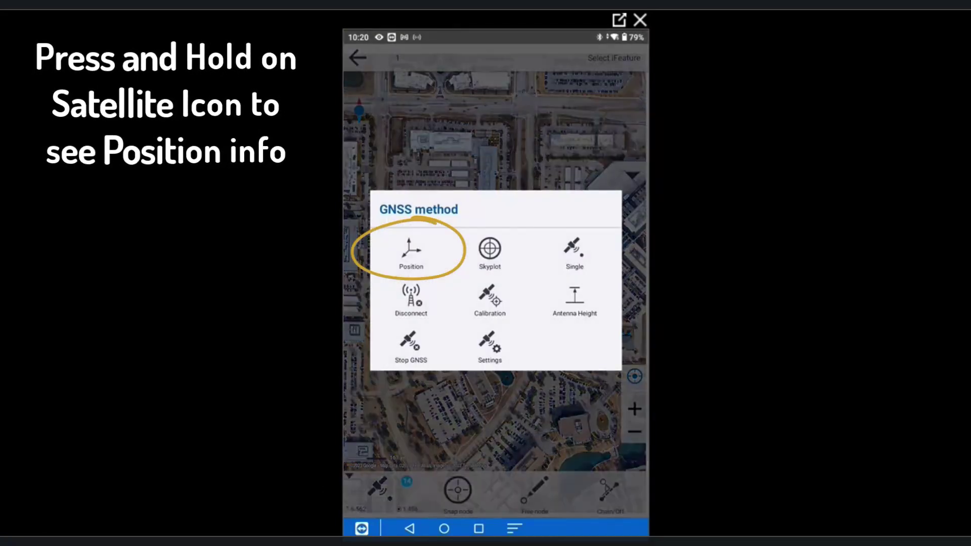
View the current GNSS position information.
click(410, 251)
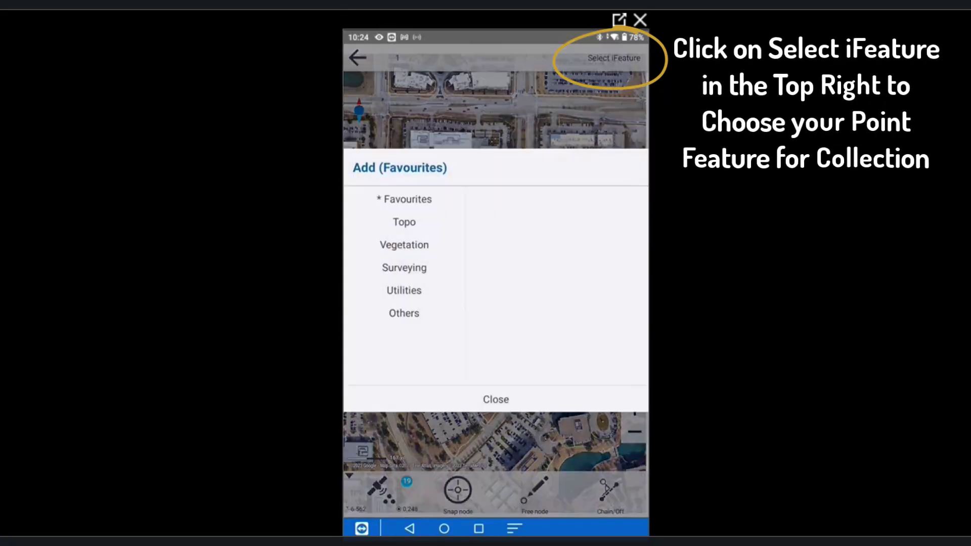
Choose the Location point feature from the Surveying category, collect an averaged GNSS shot with it, and return to the project map.
click(404, 222)
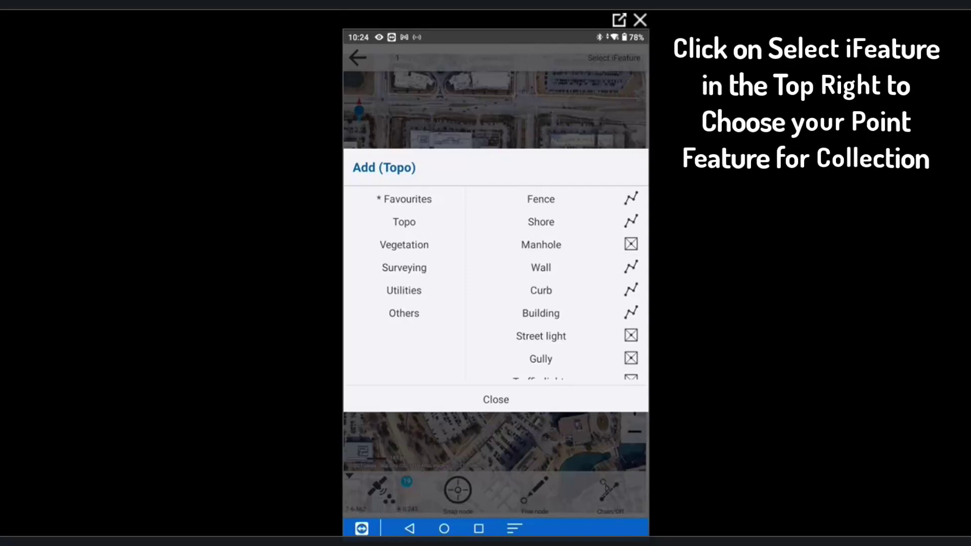
scroll(540, 288, down, 3)
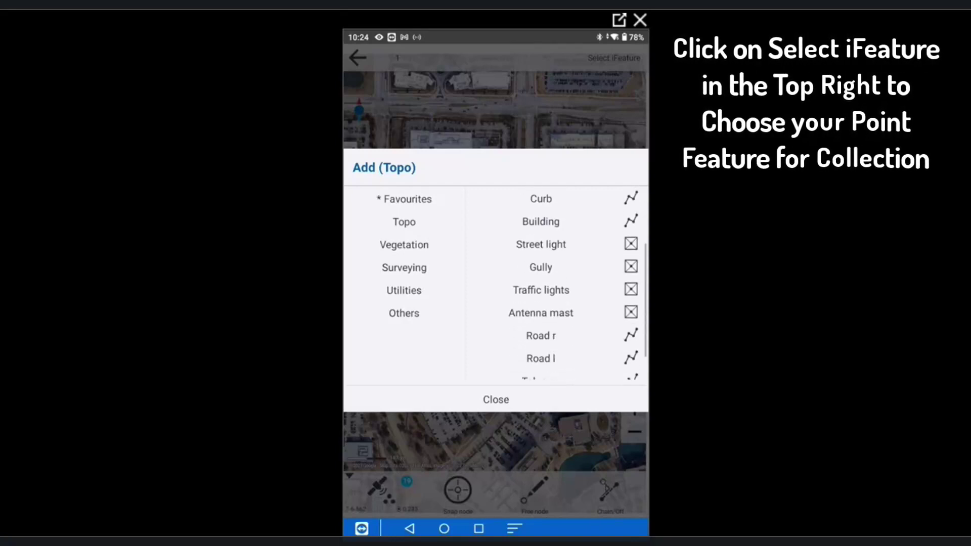
click(404, 268)
click(541, 222)
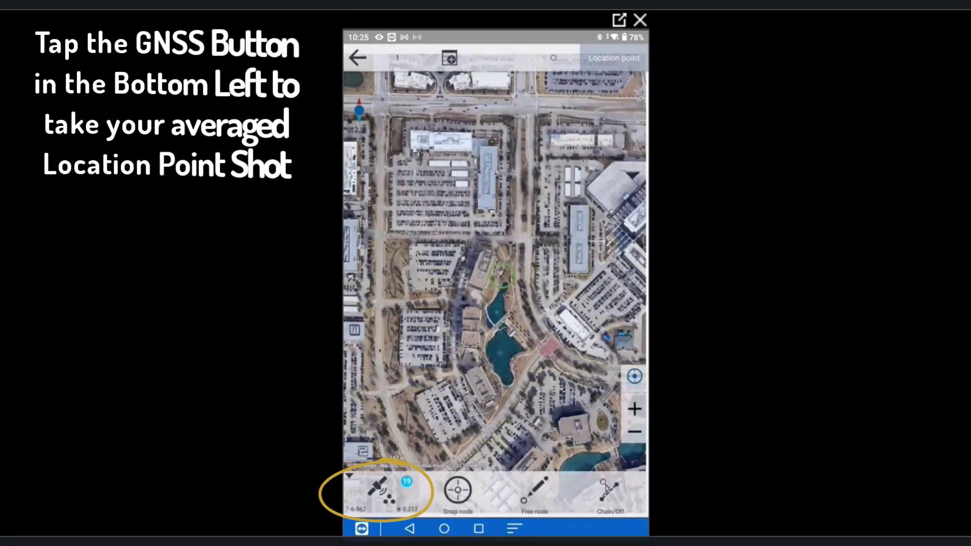
click(380, 490)
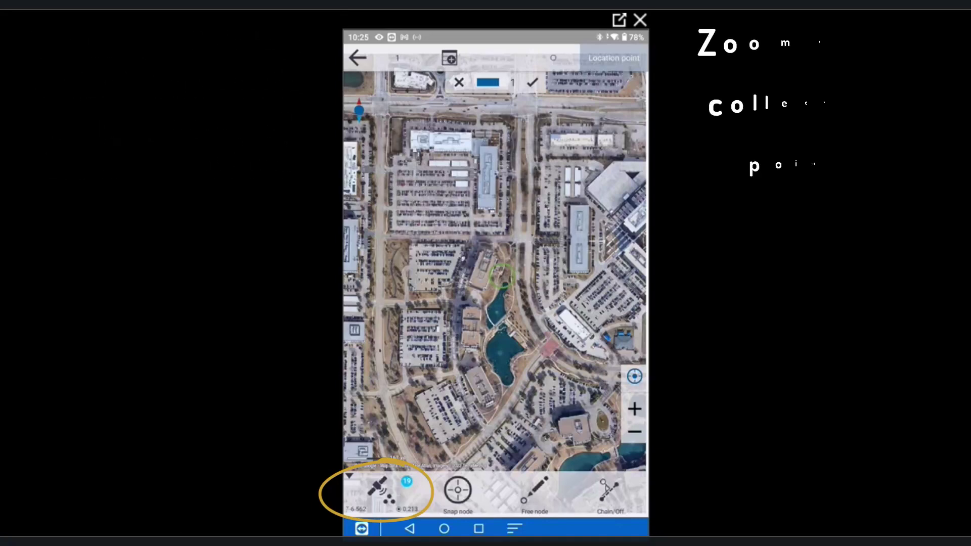
click(634, 408)
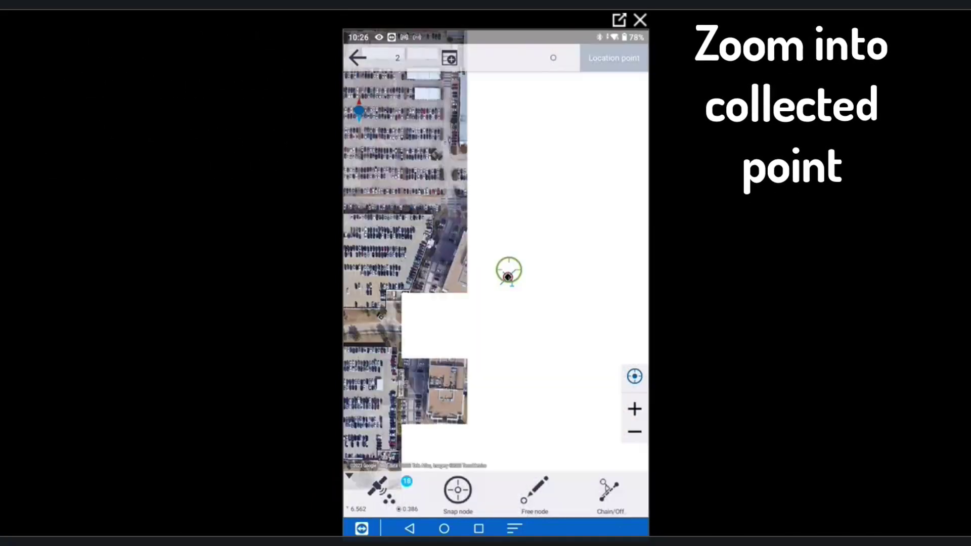
double_click(532, 263)
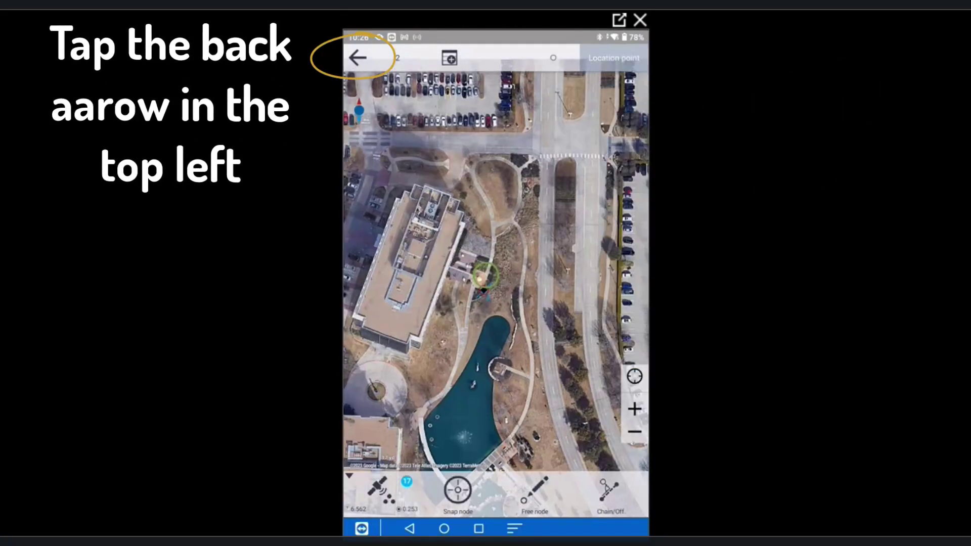
click(357, 57)
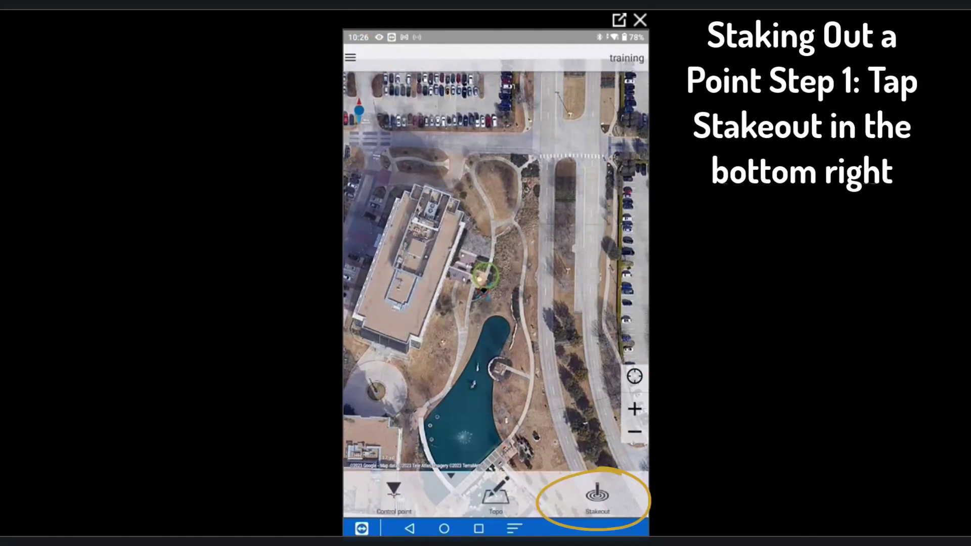
Start a point stakeout to the collected location point.
click(597, 498)
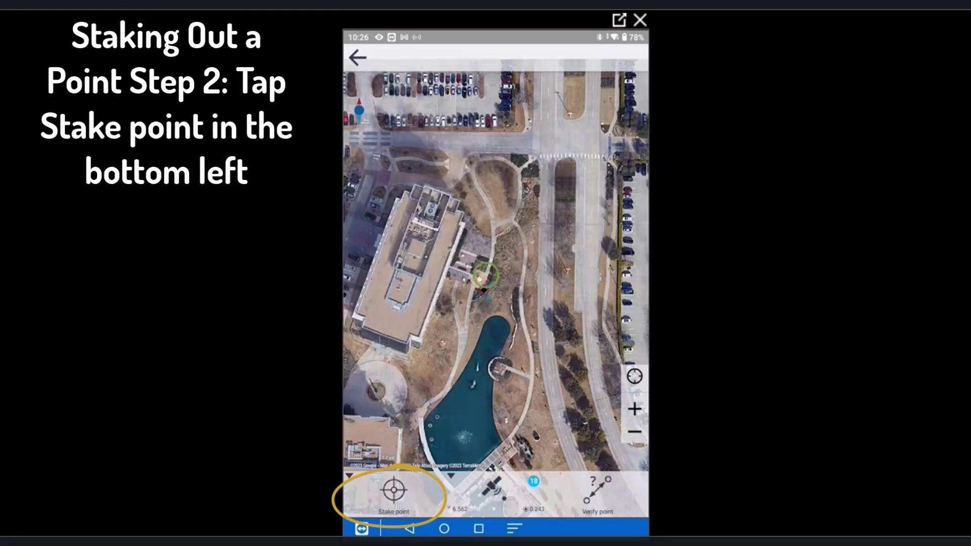
click(393, 490)
click(494, 311)
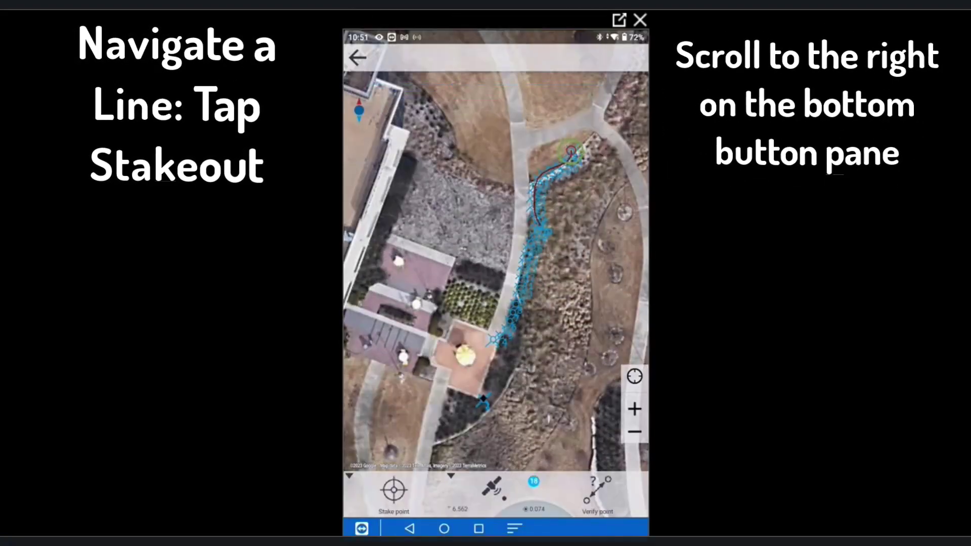
Start navigating along the collected curved line with a stakeout tolerance of 0.5 usft.
scroll(495, 493, right, 3)
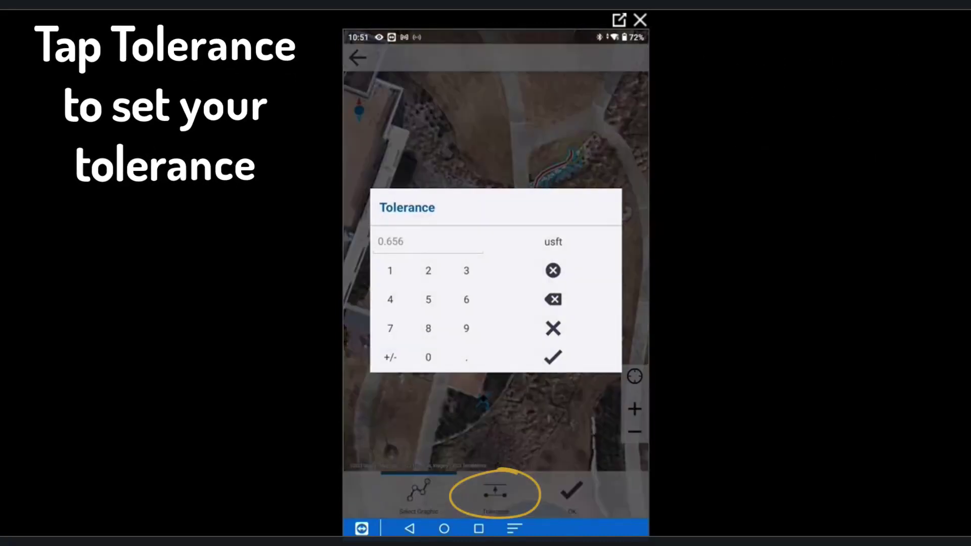
text(0.5)
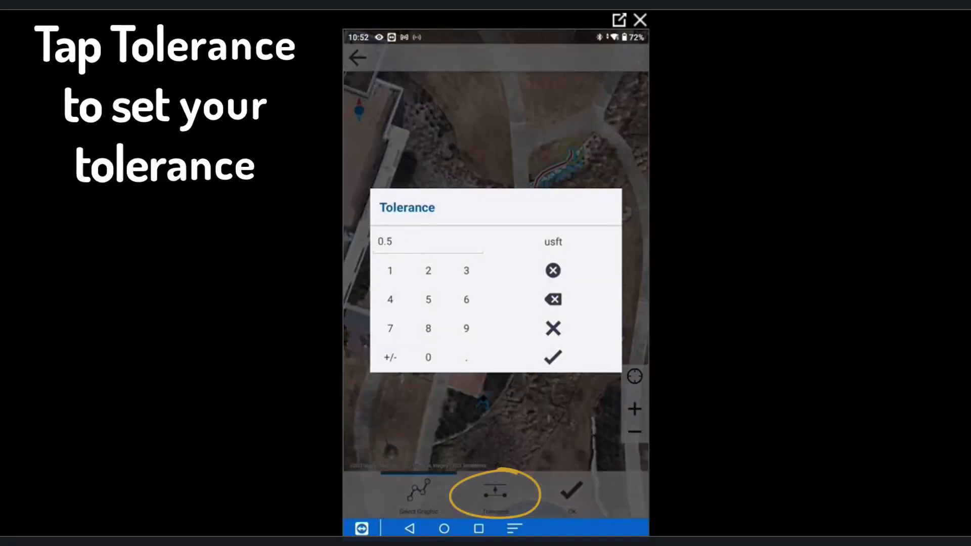
click(552, 357)
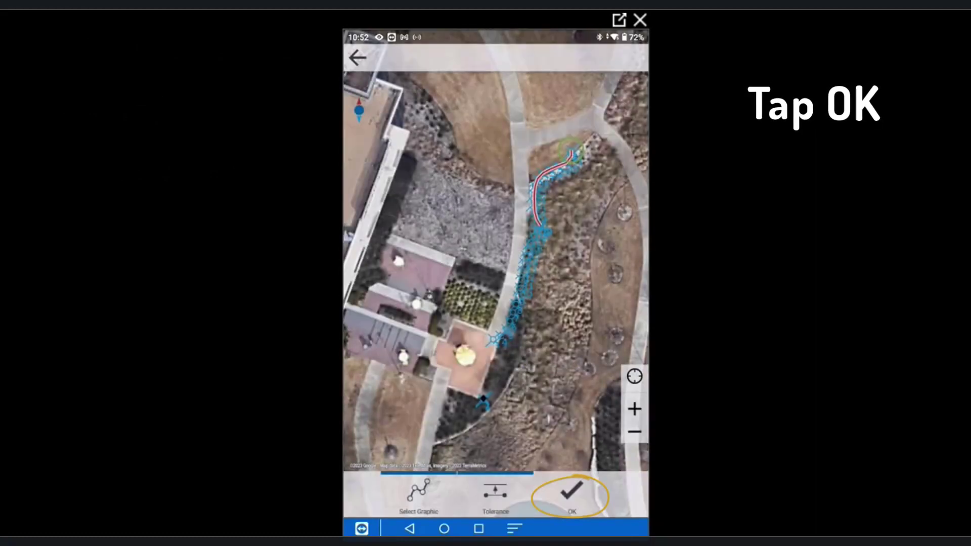
click(571, 497)
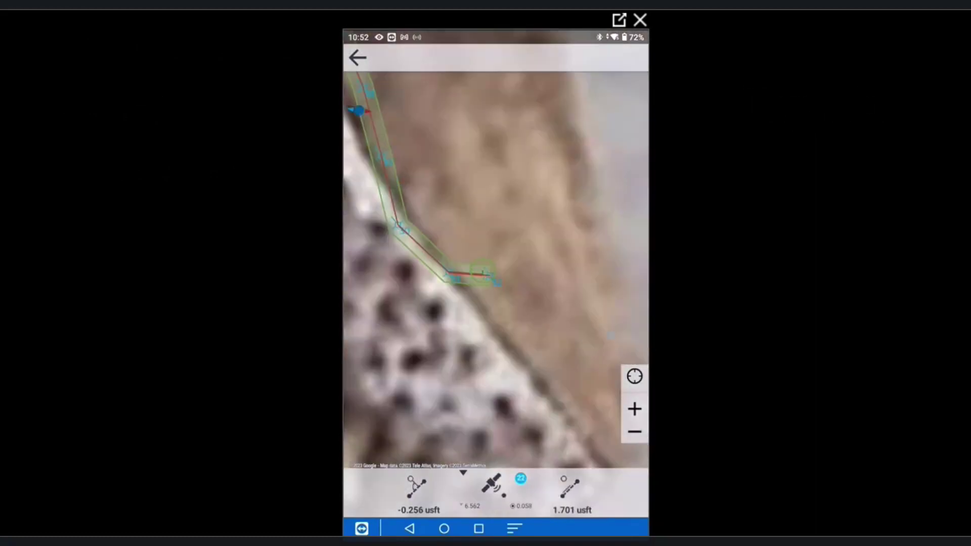